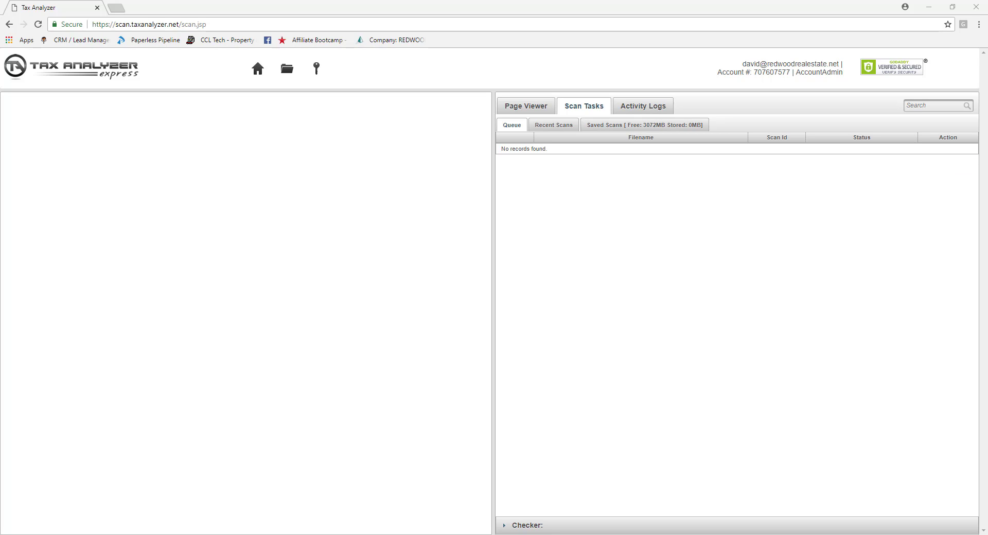
Upload the file Demo 1040 - 2016.pdf for scanning.
click(285, 128)
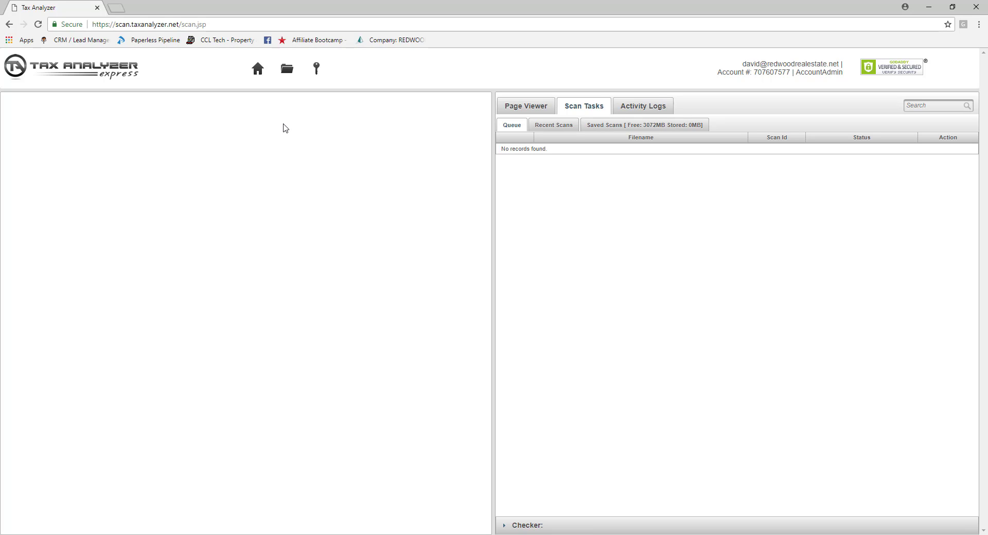
click(287, 72)
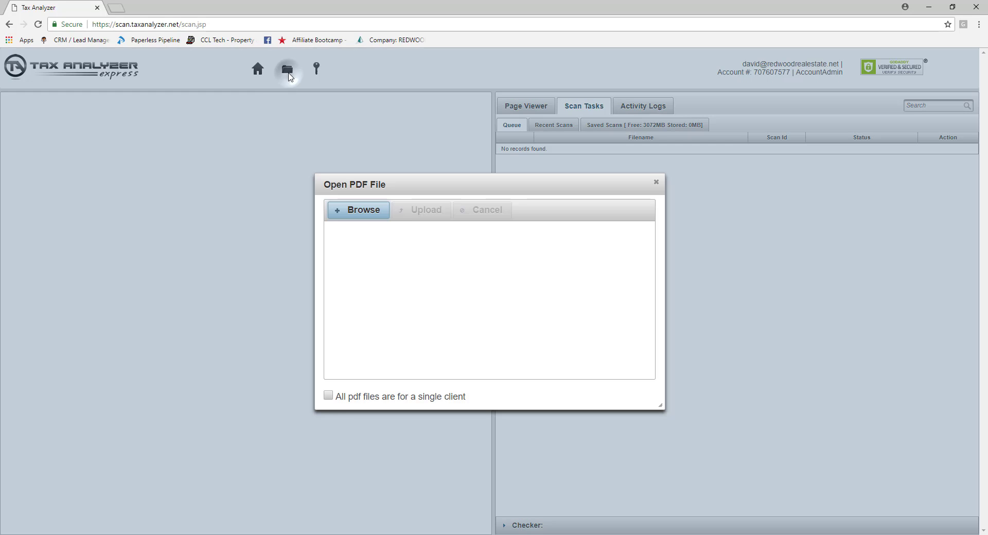
click(361, 215)
click(132, 83)
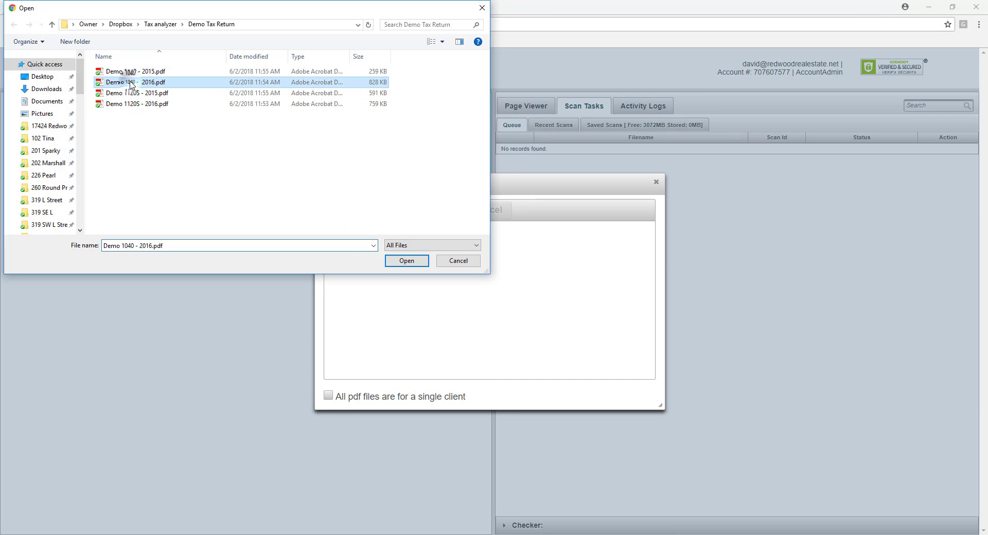
click(407, 261)
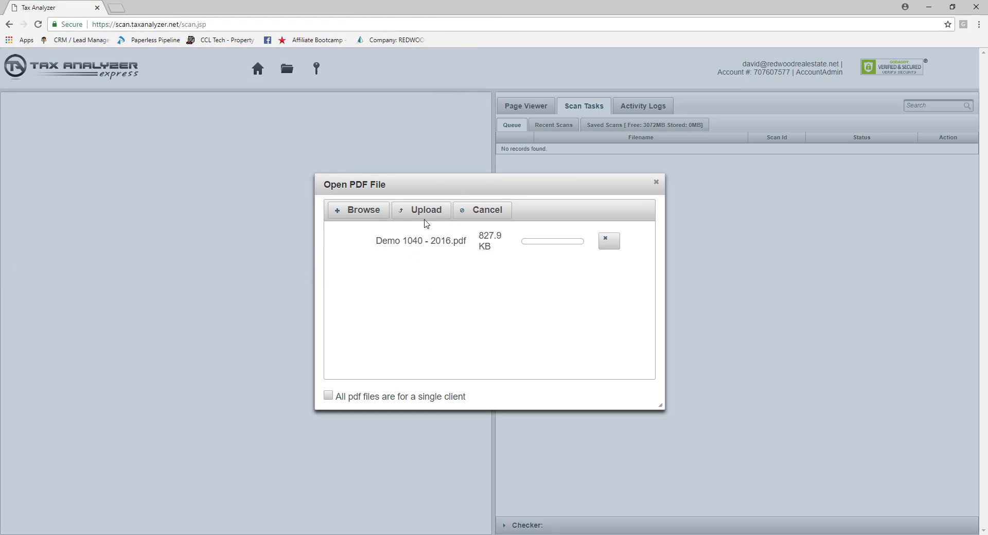
click(430, 211)
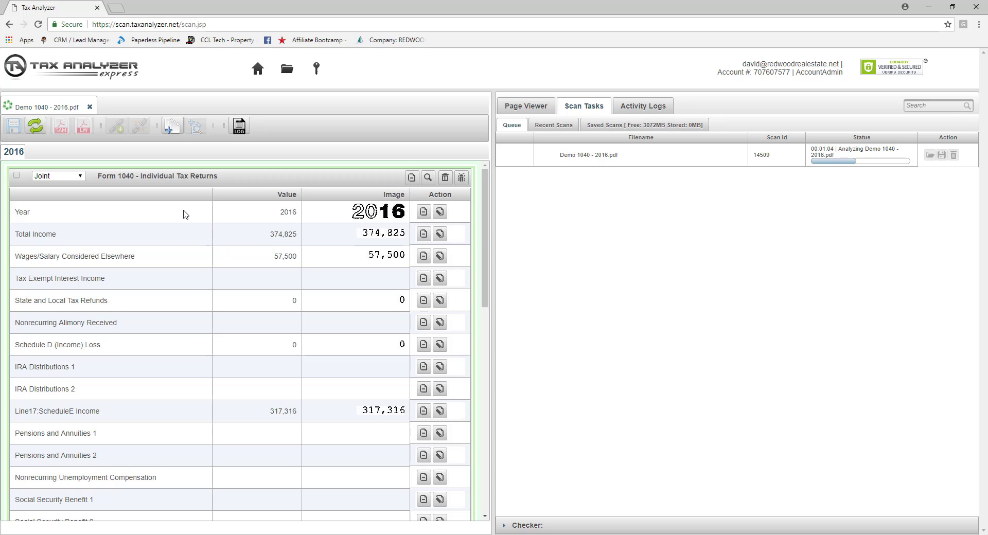
Add Demo 1120S - 2016.pdf to the current return as an additional scan.
scroll(277, 245, down, 1)
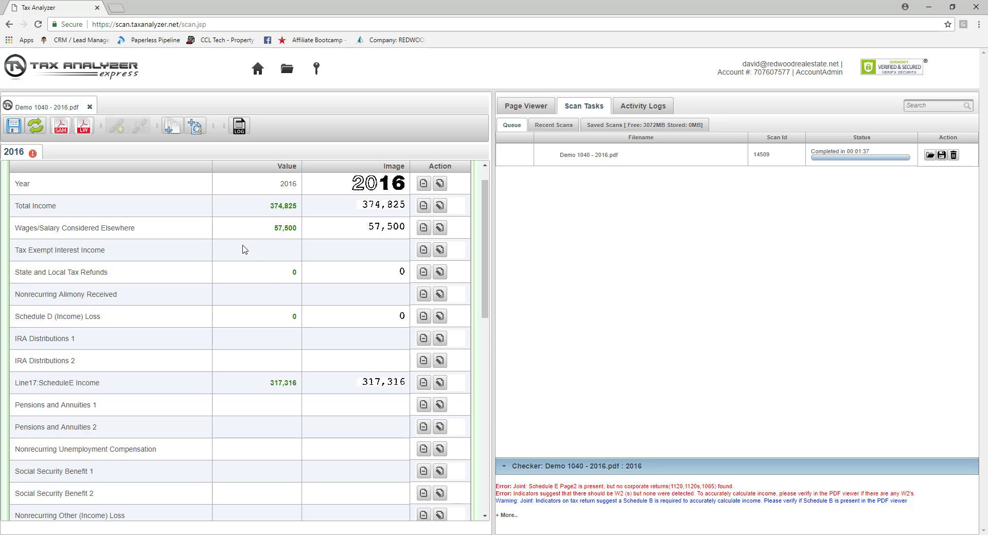
click(196, 132)
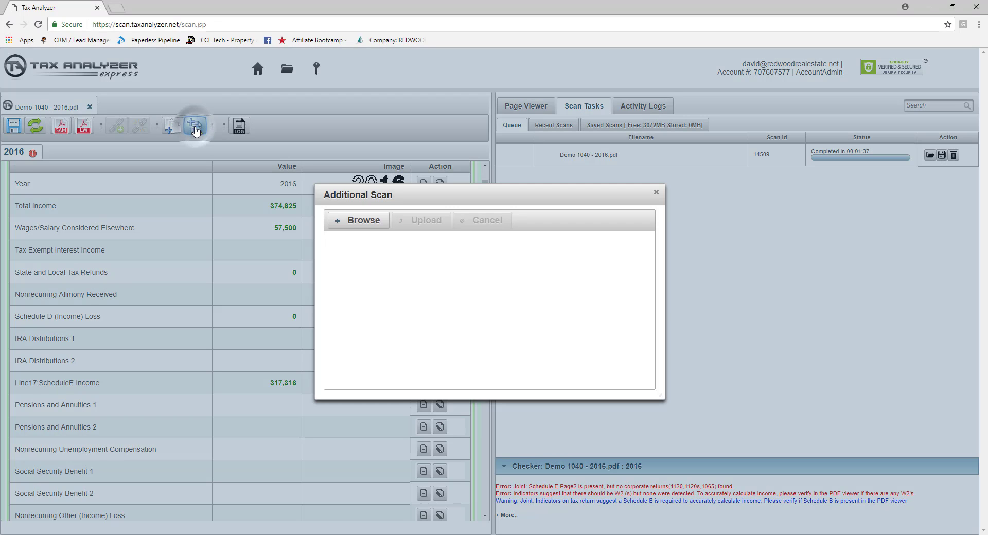
click(356, 220)
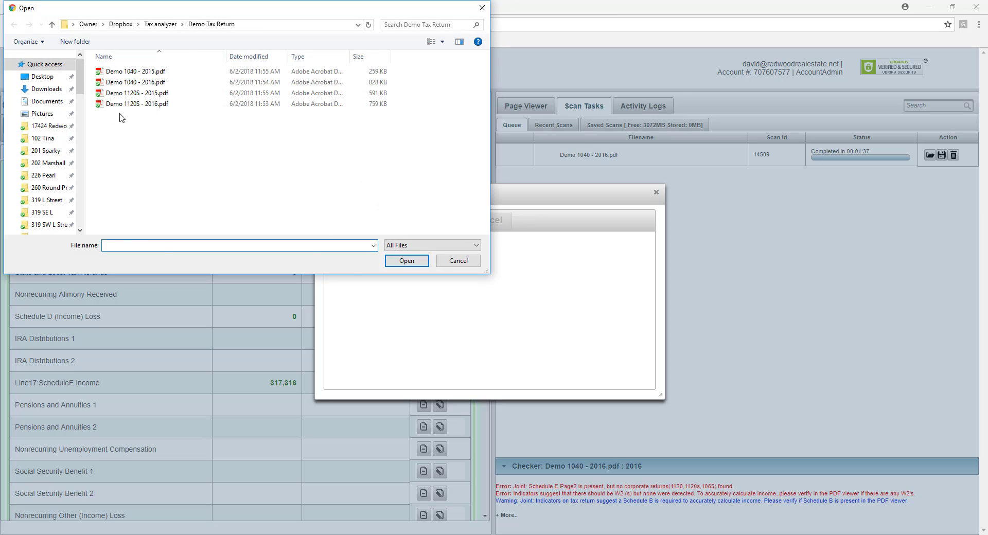
click(138, 103)
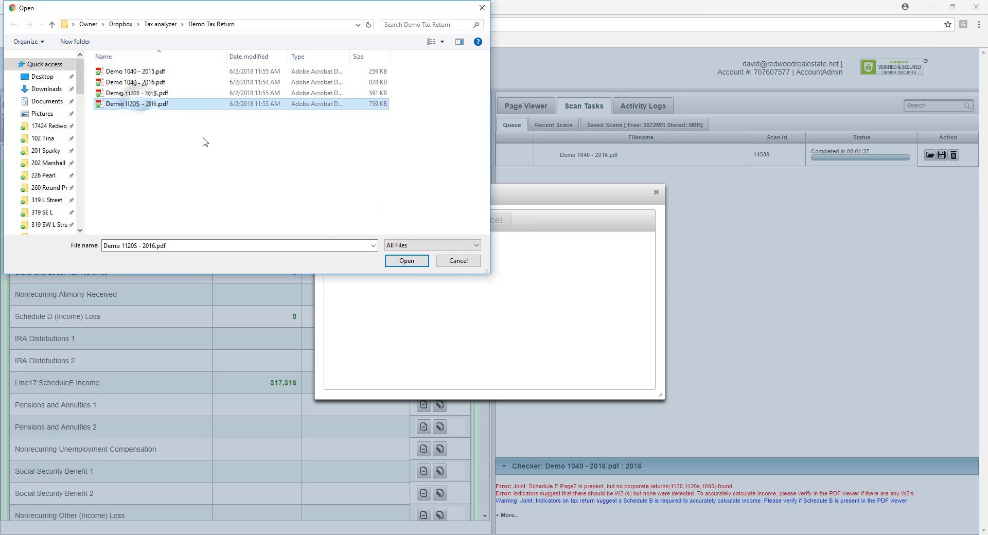
click(405, 261)
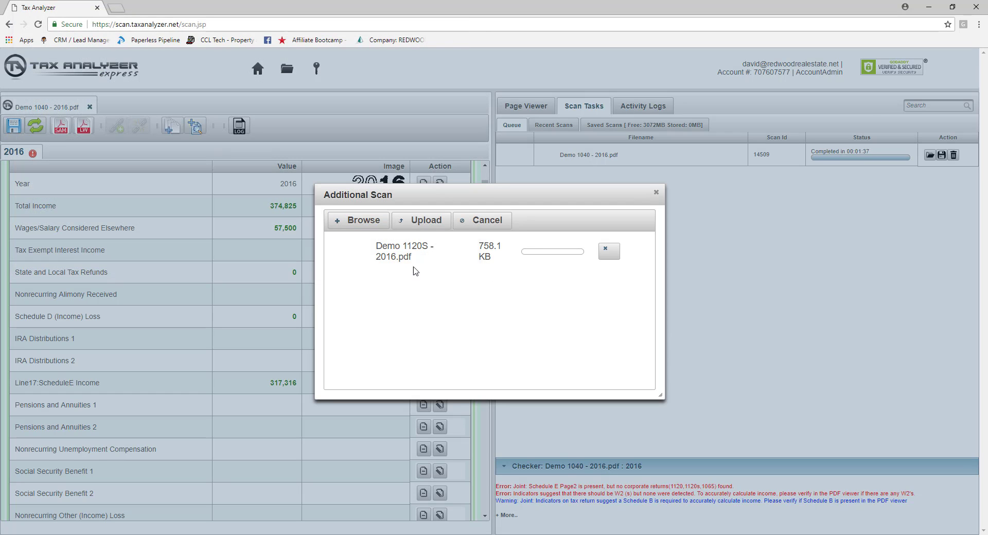
click(422, 220)
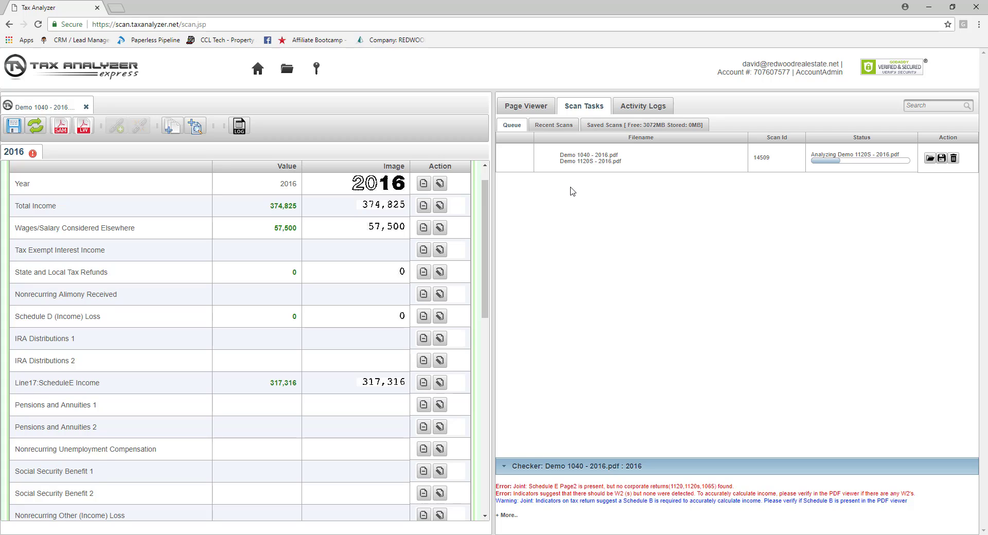
Review the extracted 2016 values from Form 1040 through Schedule D and Schedule E to the first Form 1120s Schedule K-1.
scroll(82, 255, up, 1)
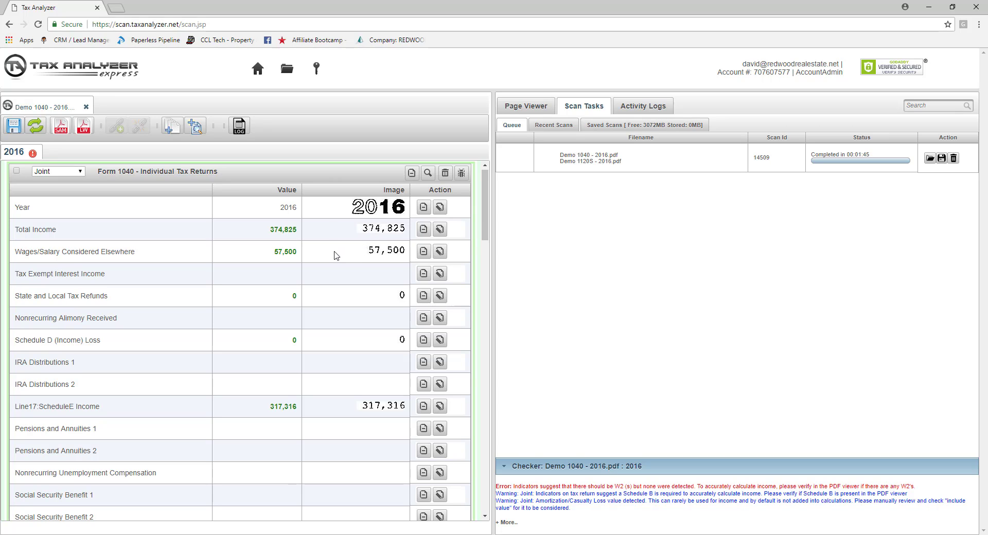
scroll(325, 258, down, 2)
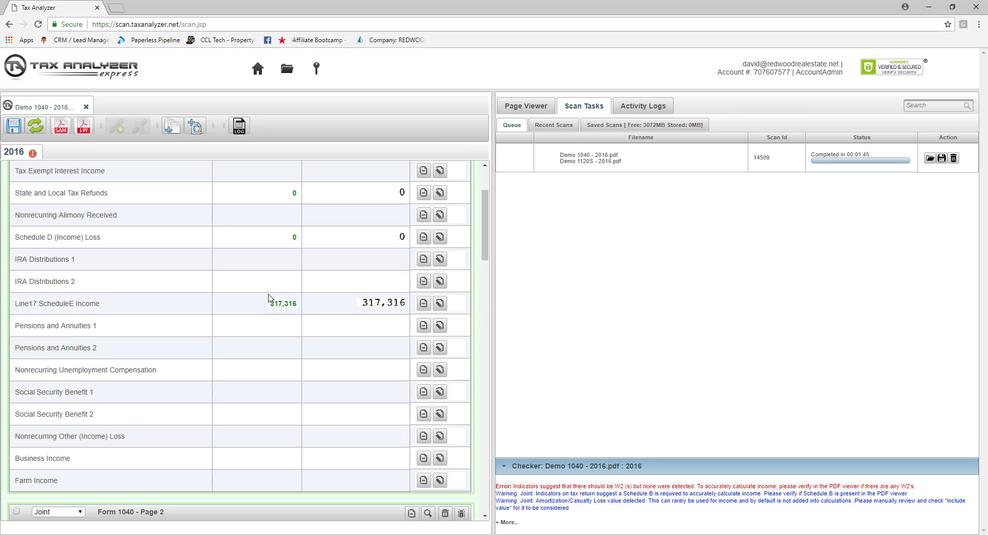
scroll(268, 298, down, 3)
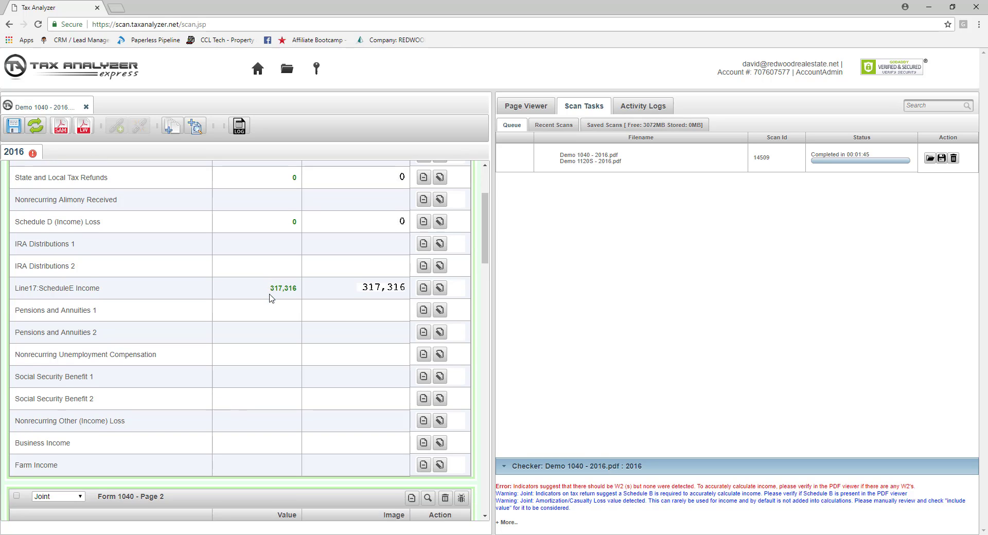
scroll(273, 271, down, 6)
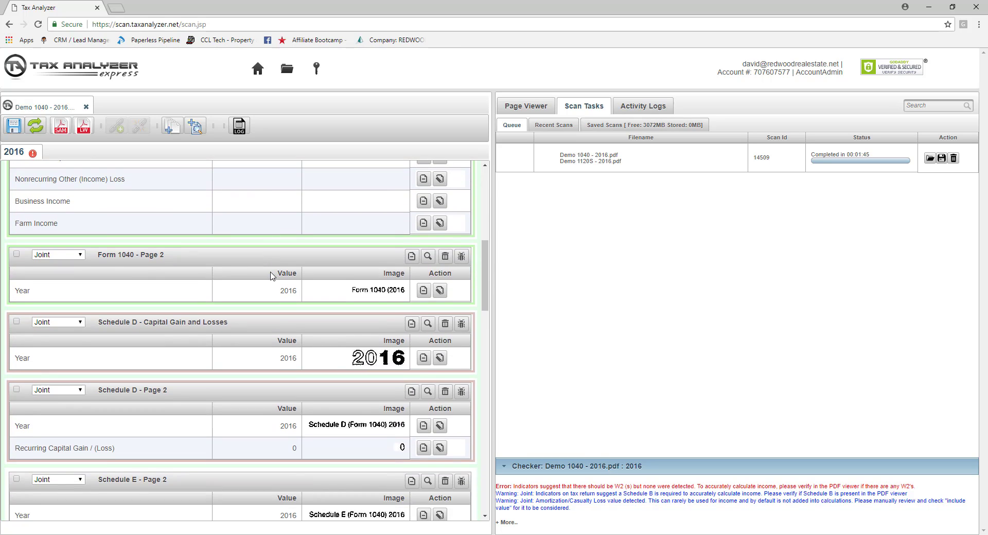
scroll(273, 280, down, 2)
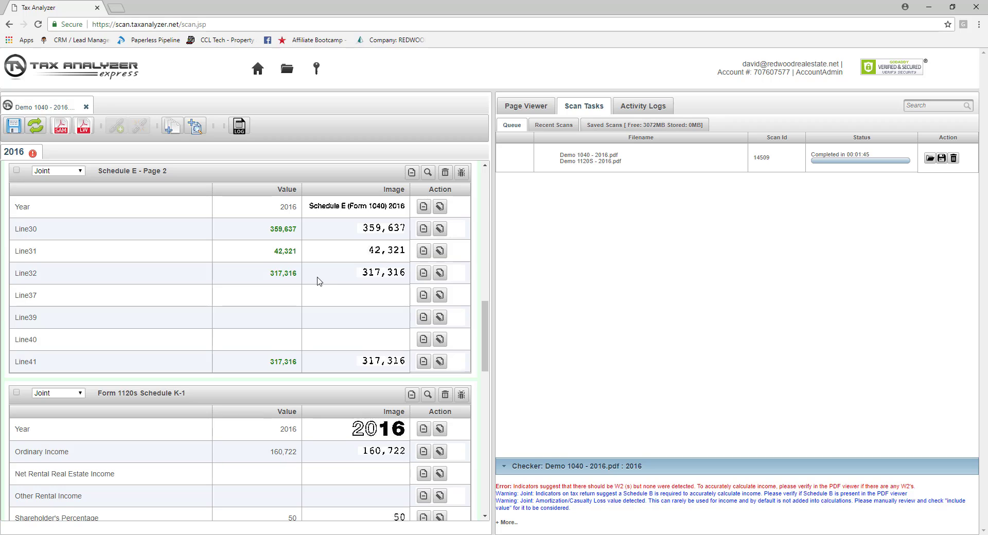
scroll(274, 353, down, 2)
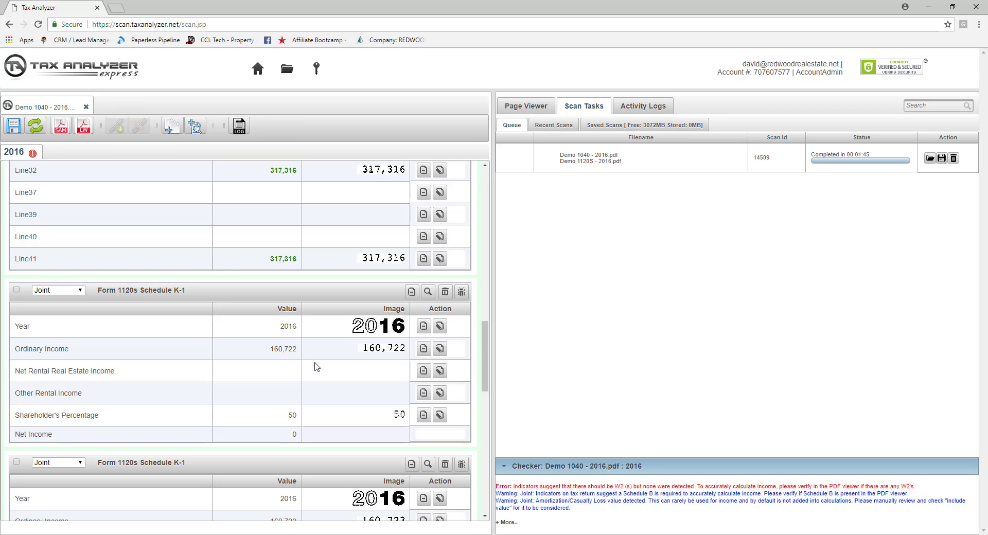
View the source page of the first Form 1120s Schedule K-1 and check its shareholder's percentage and deductions.
click(428, 293)
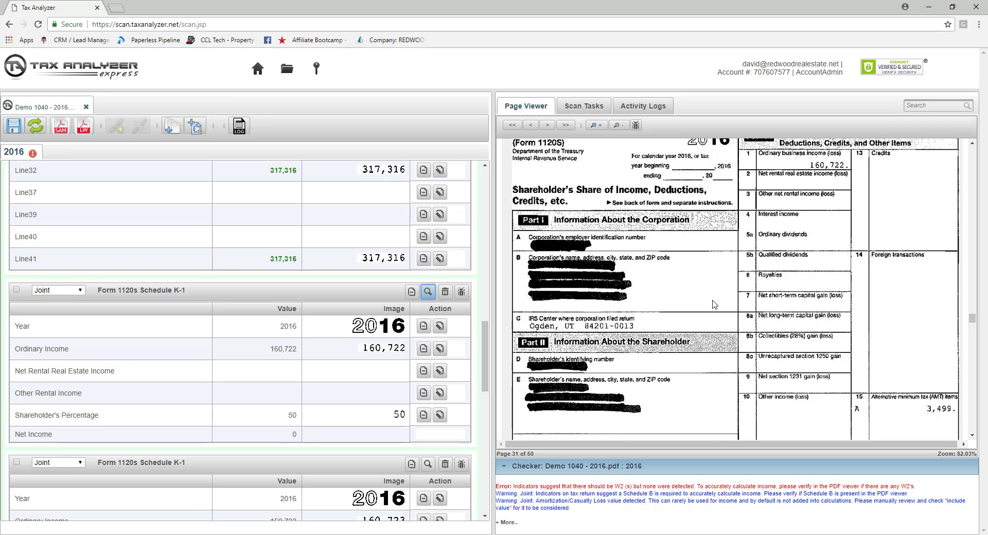
scroll(715, 305, down, 3)
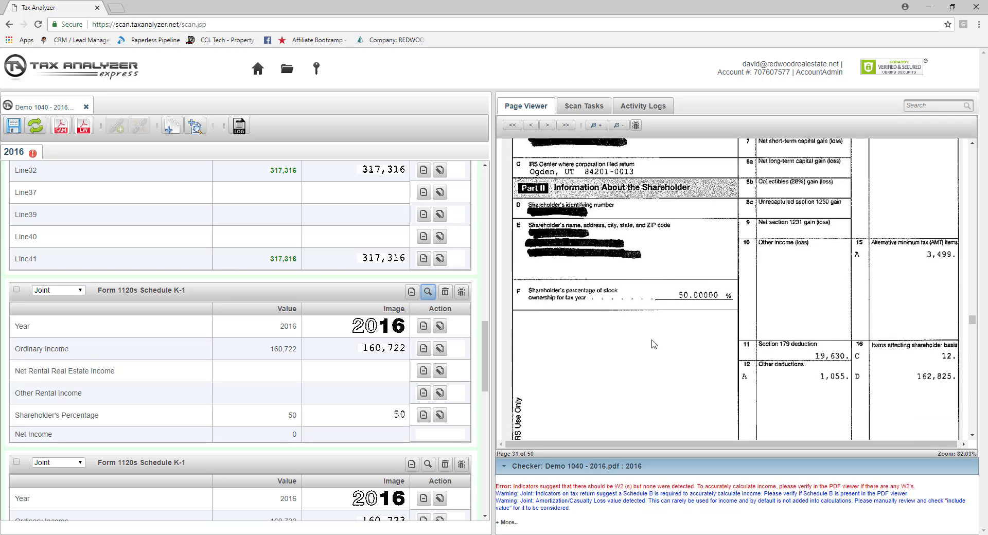
scroll(377, 387, down, 2)
Examine the extracted values of the second Schedule K-1 and of Form 1120s, including its Page 4 and Schedule M.
scroll(375, 383, down, 4)
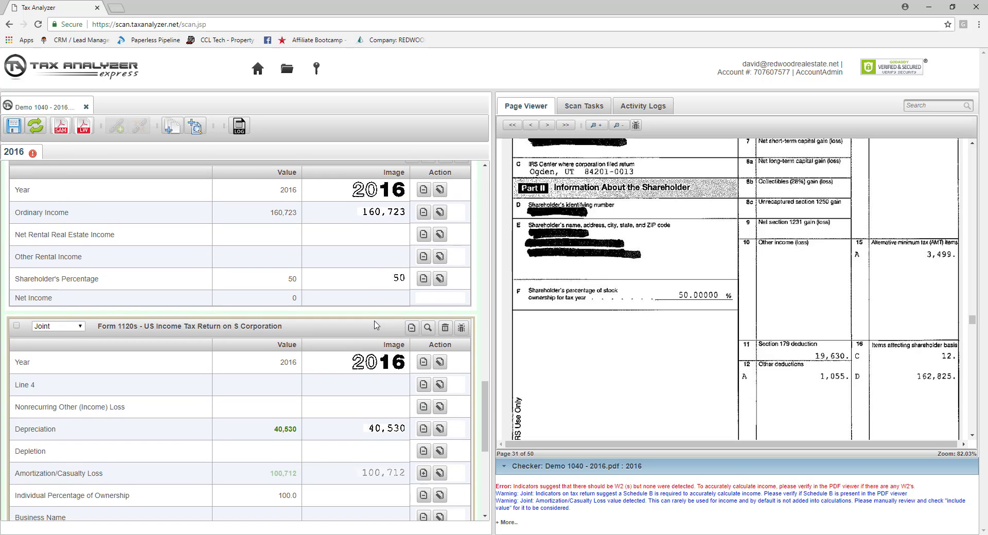
scroll(374, 324, down, 4)
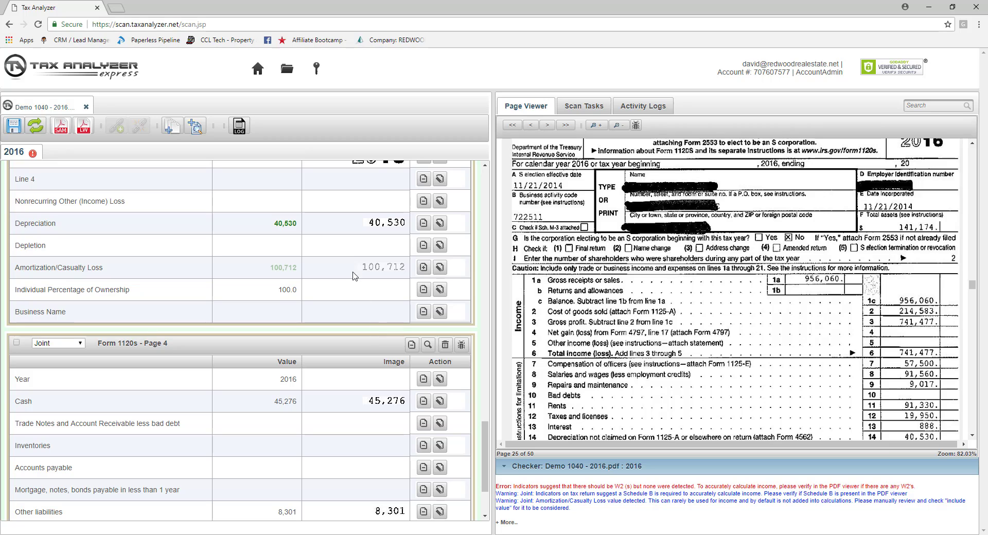
scroll(354, 272, down, 1)
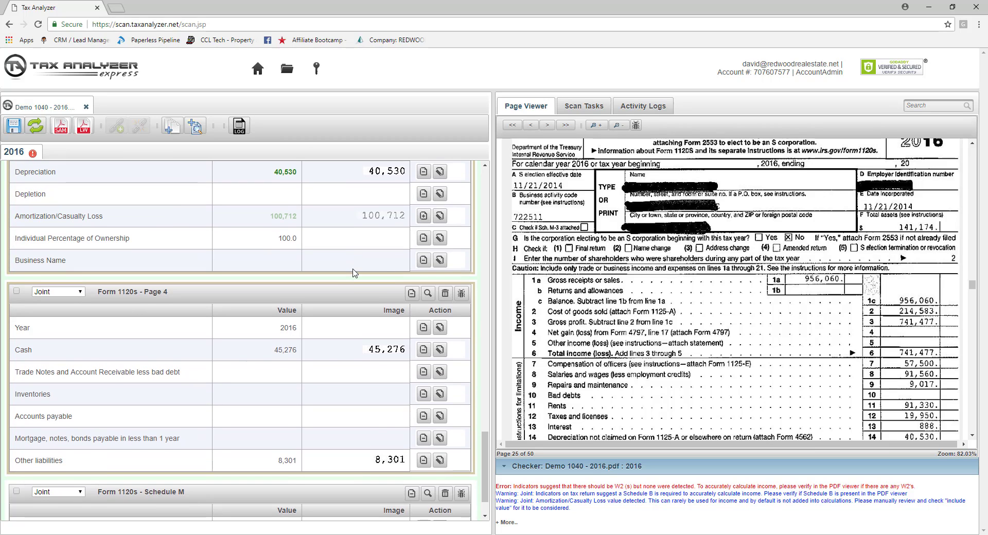
scroll(354, 272, down, 1)
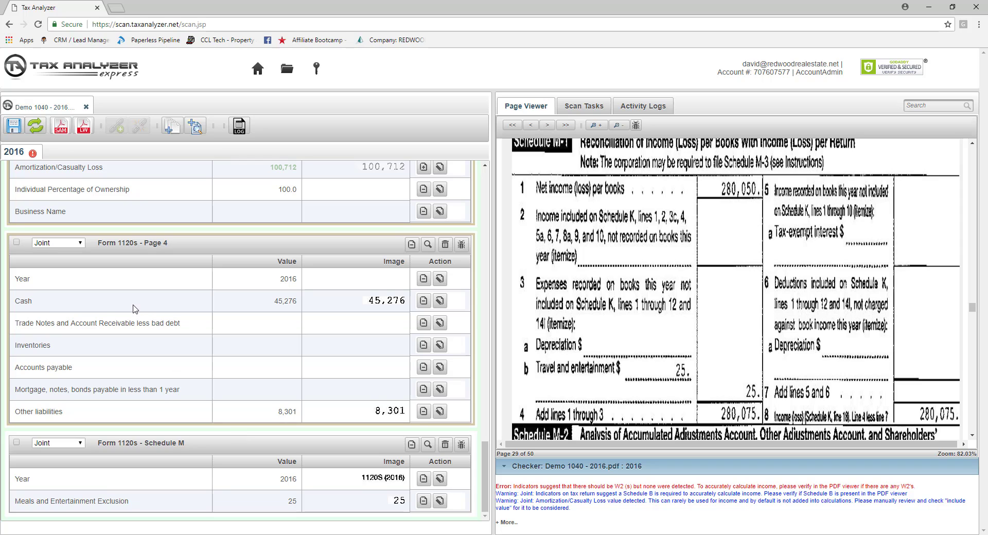
Open the SAM report for the scanned 2016 return.
scroll(178, 336, up, 4)
scroll(177, 337, up, 10)
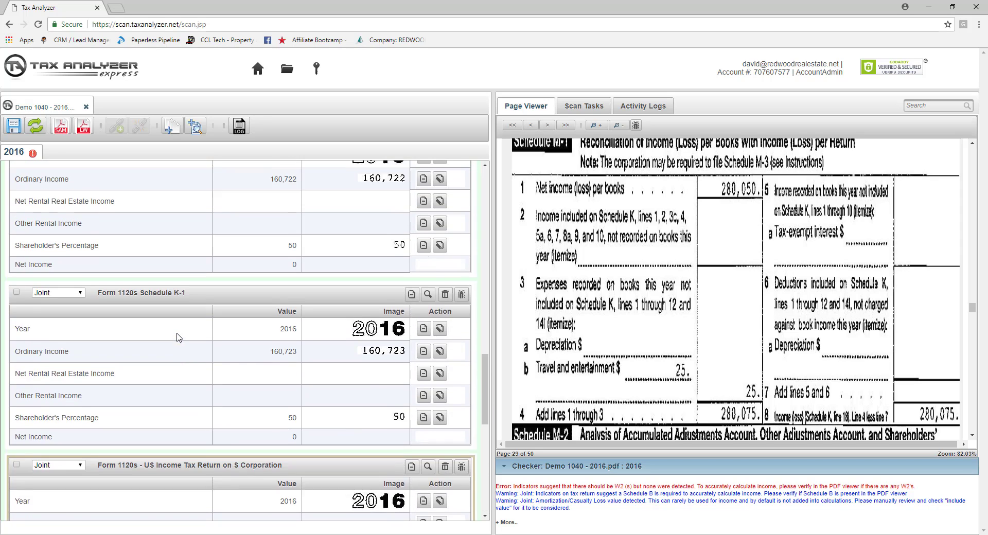
scroll(178, 337, up, 6)
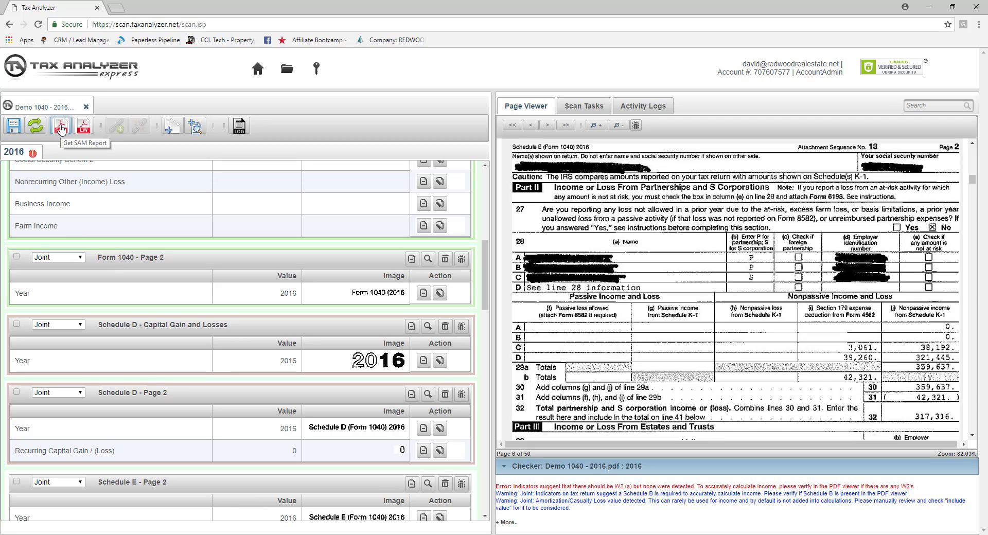
click(60, 128)
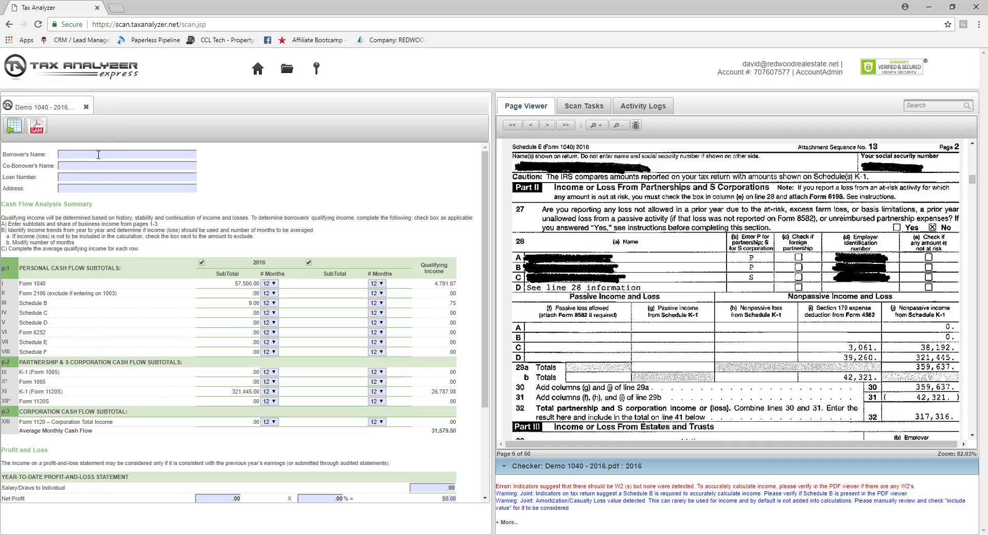
Enter the borrower's name and the co-borrower's name in the SAM report form.
click(98, 155)
key(Down)
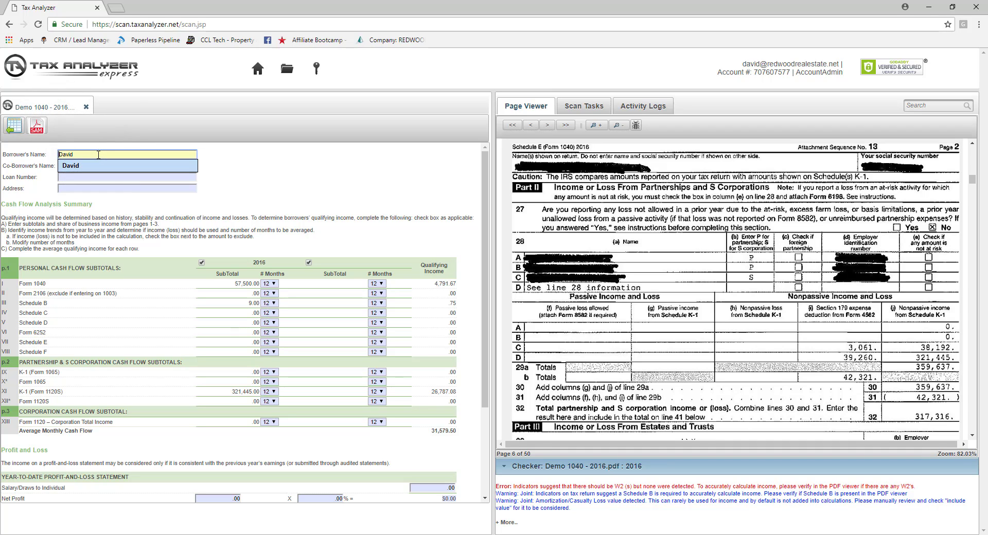
key(Escape)
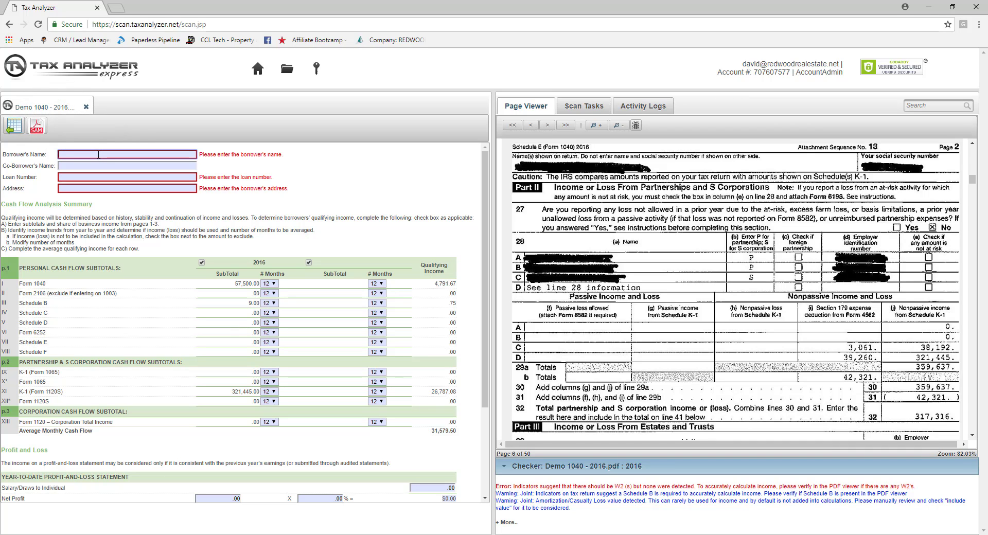
text(David)
key(Tab)
text(Davi)
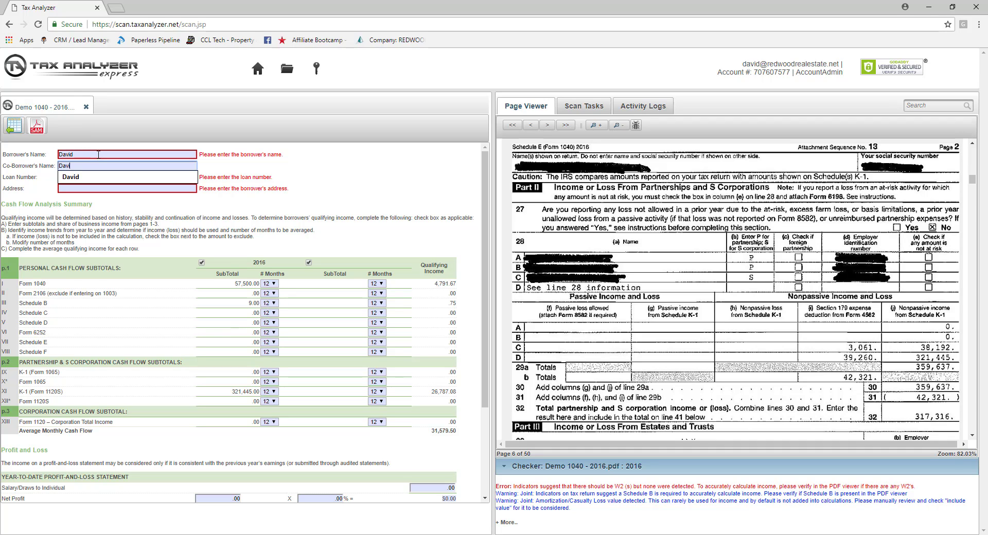
text(d)
Fill in the loan number and the borrower's street address in the SAM report form.
key(Tab)
text(1234)
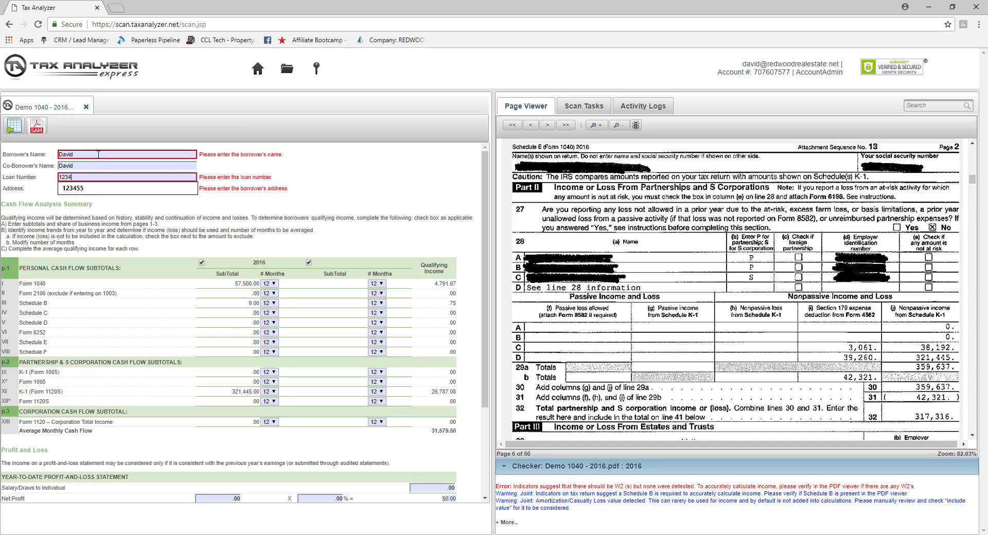
text(5)
key(Tab)
text(123)
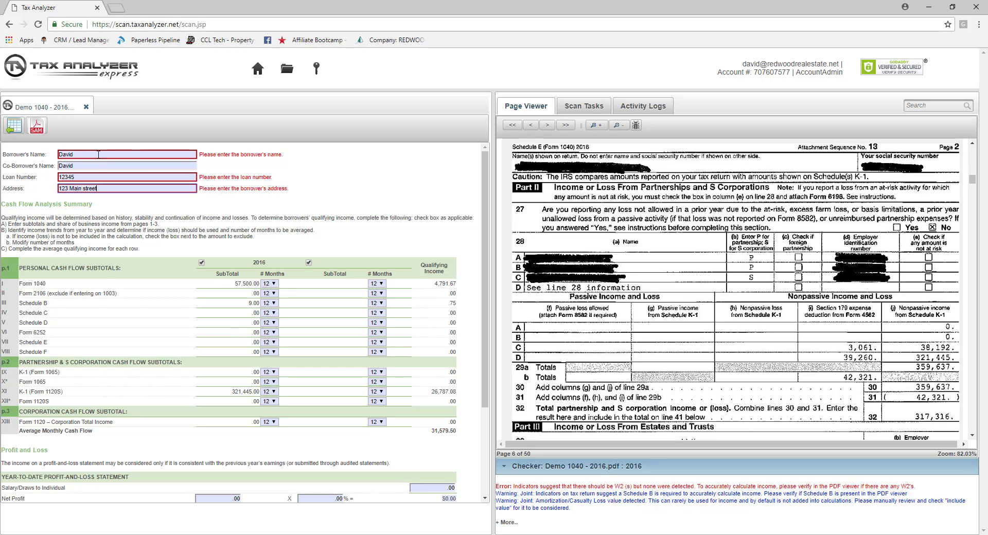
Enter "Add a comment" in the SAM form's comments and generate the report, accepting the data-review disclaimer.
scroll(265, 206, down, 3)
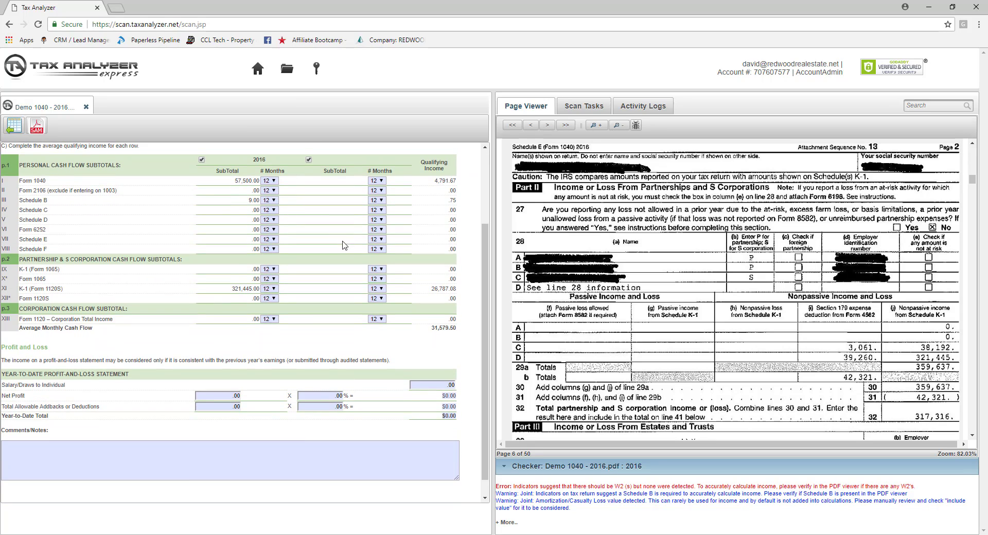
scroll(344, 245, down, 1)
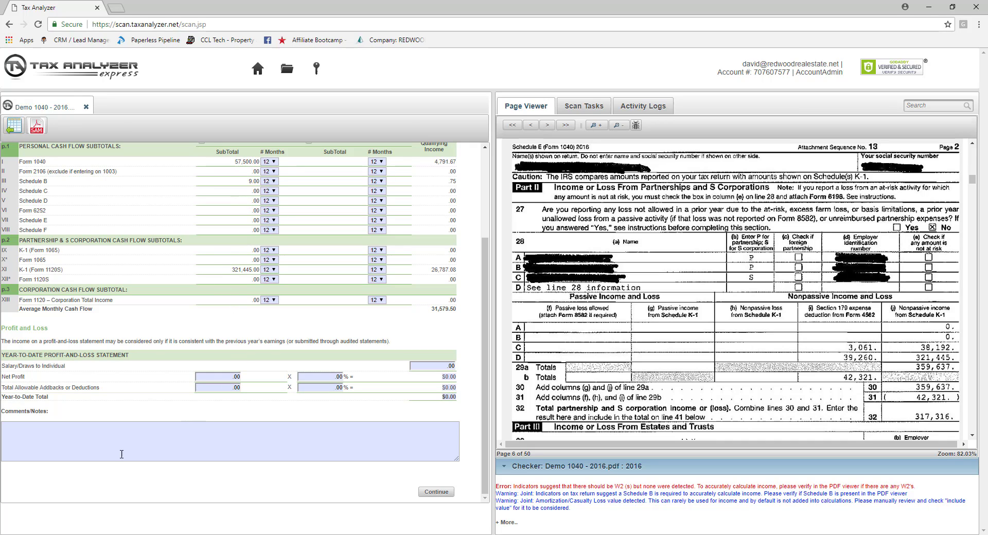
click(98, 442)
text(Add a comment)
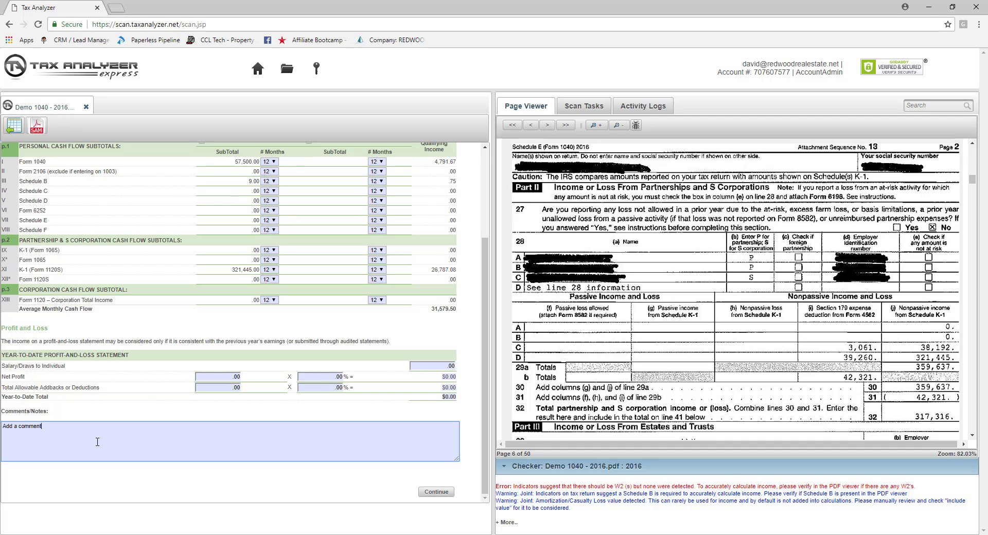
click(435, 494)
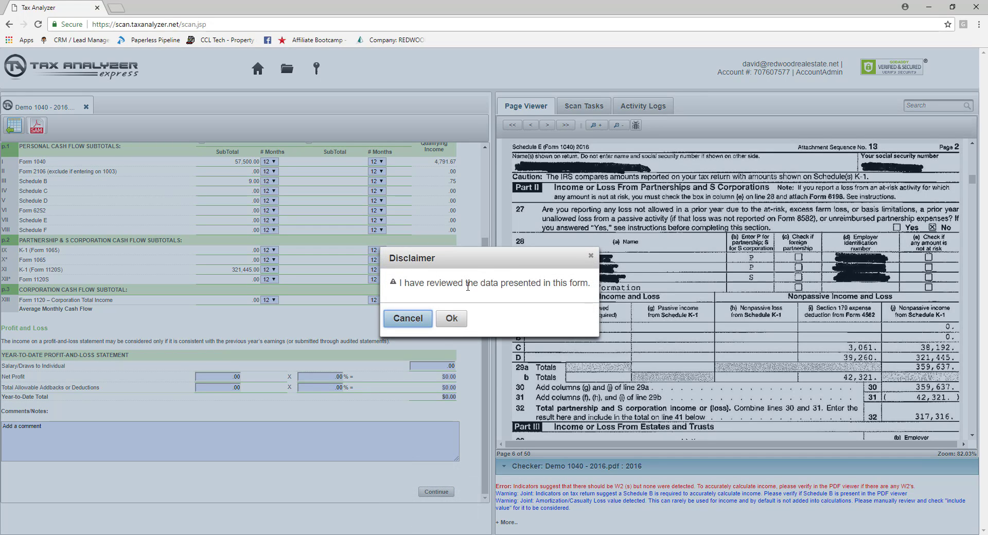
click(451, 323)
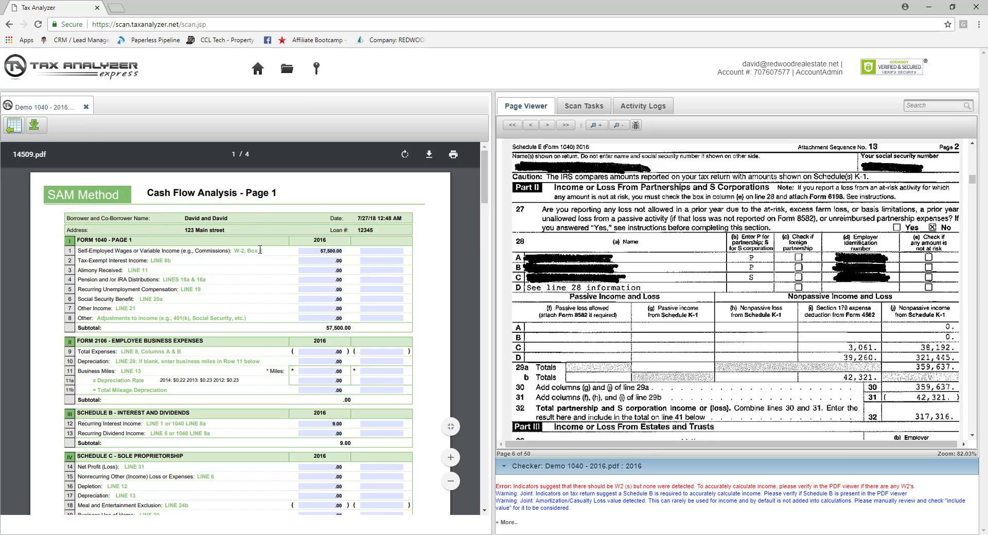
Examine the personal income schedules on page 1 and the partnership and S corporation cash flow on page 2 of the SAM report.
scroll(332, 254, down, 1)
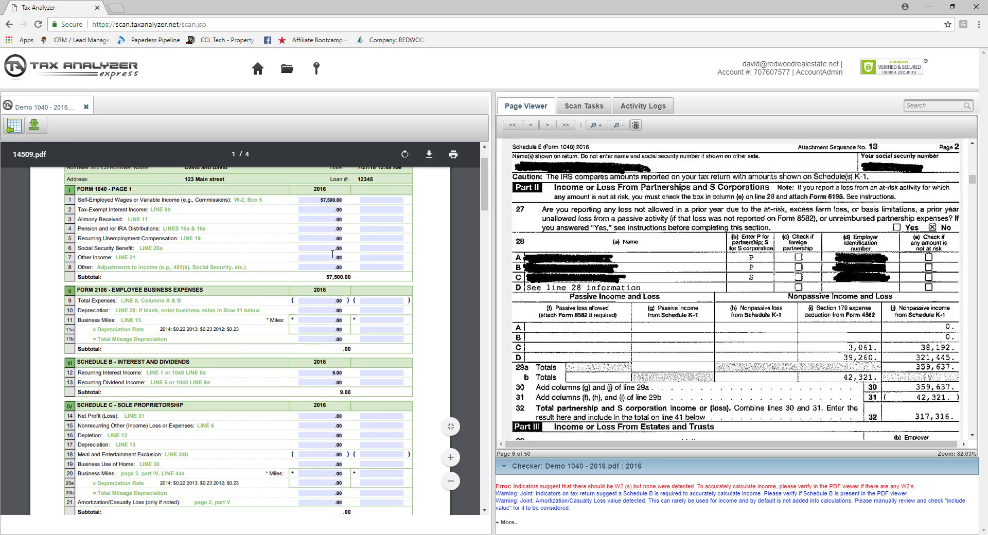
scroll(340, 213, down, 5)
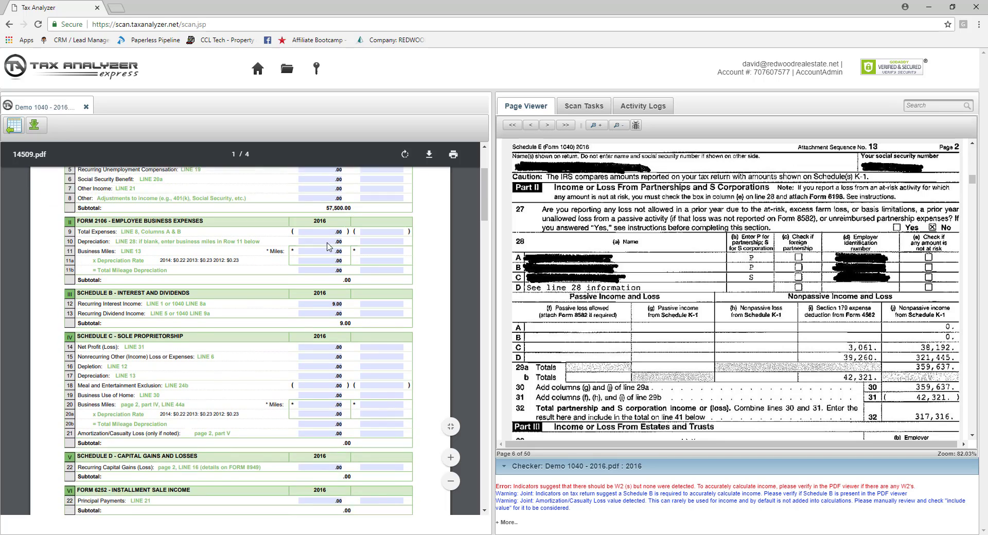
scroll(315, 253, up, 1)
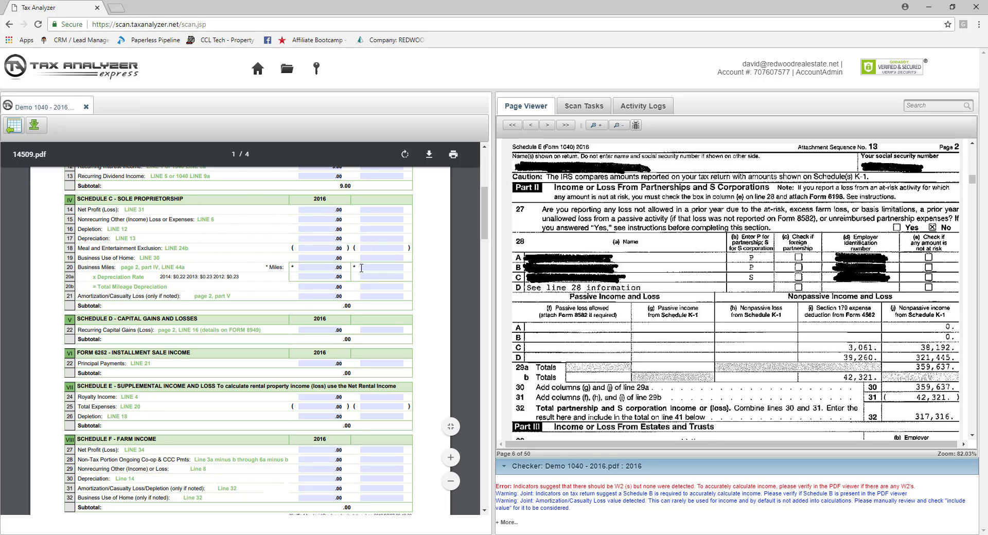
scroll(325, 276, down, 1)
scroll(324, 276, down, 10)
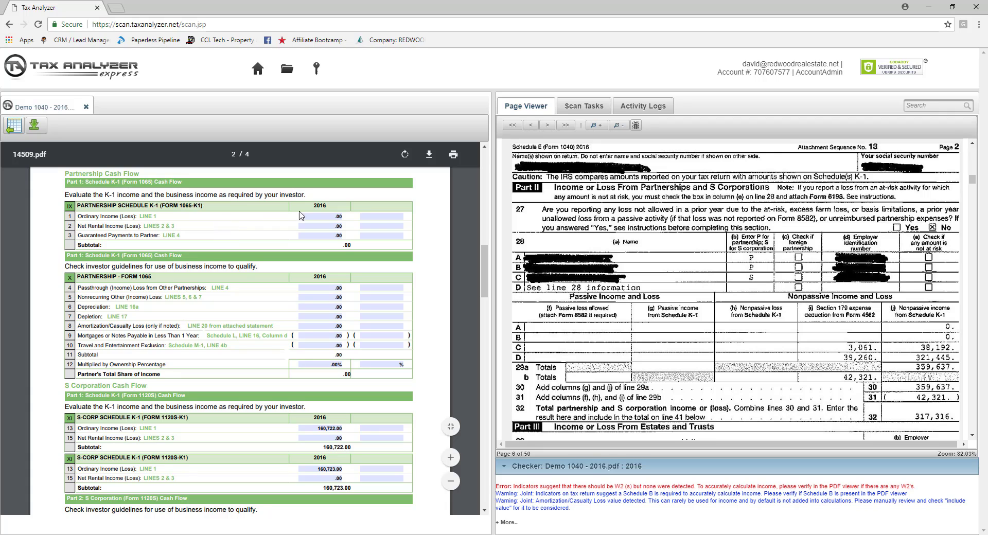
scroll(319, 229, down, 3)
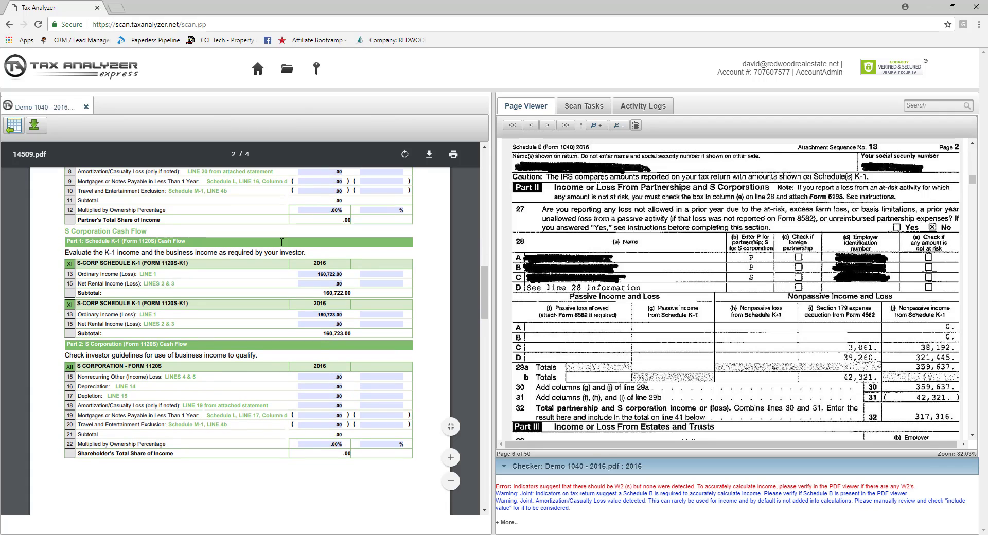
scroll(226, 259, down, 1)
scroll(263, 296, down, 1)
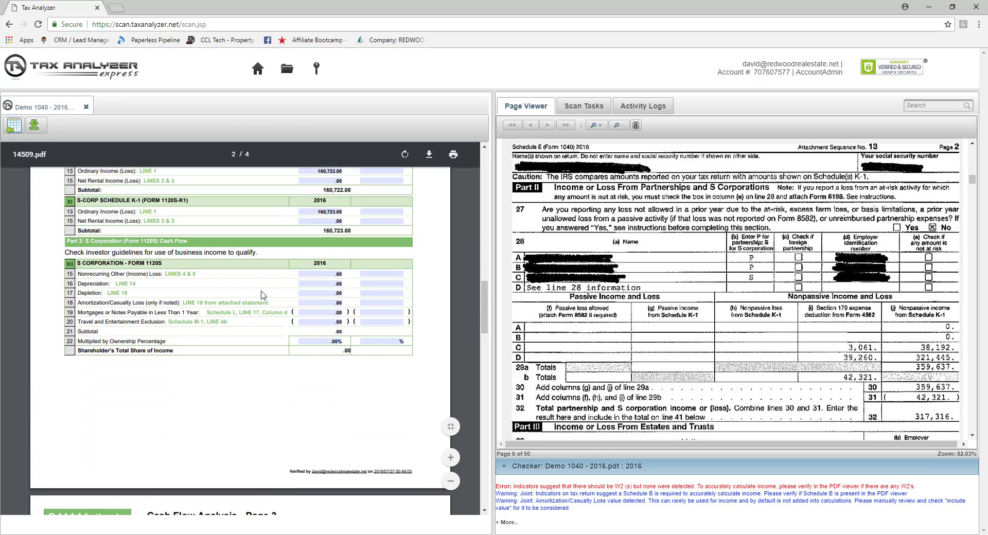
scroll(180, 309, up, 3)
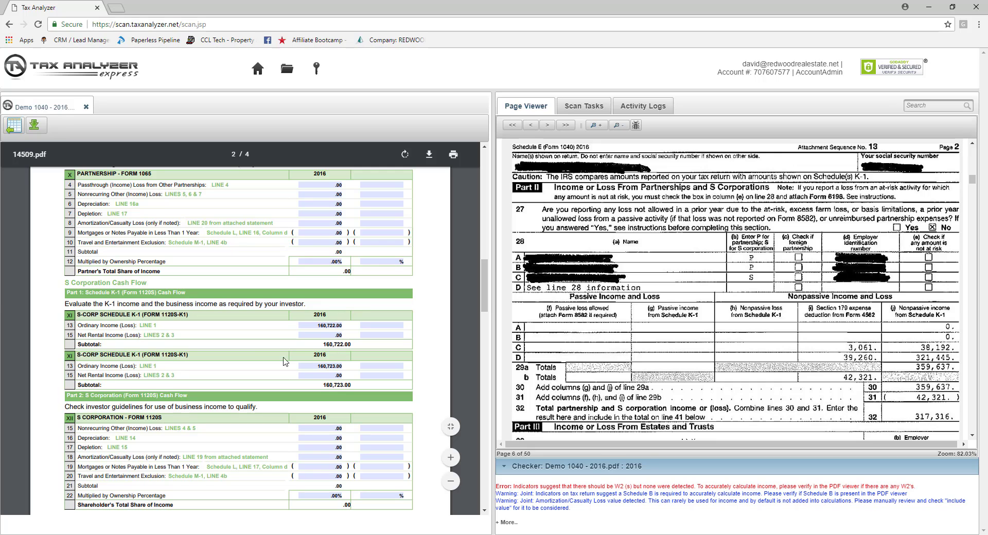
scroll(278, 365, down, 10)
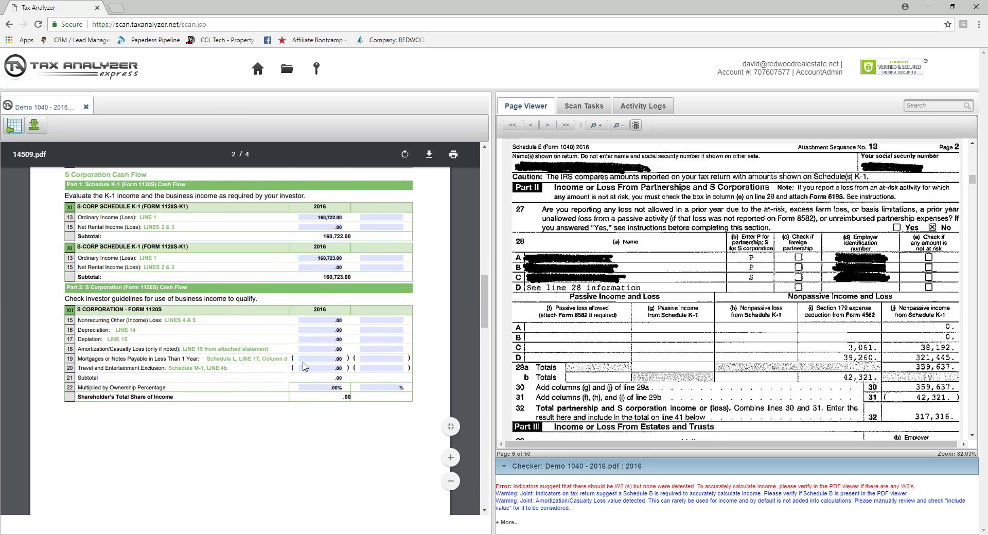
Examine the corporation cash flow, summary and profit-and-loss sections on page 3 and the rental income worksheet on page 4 of the report.
scroll(304, 367, down, 5)
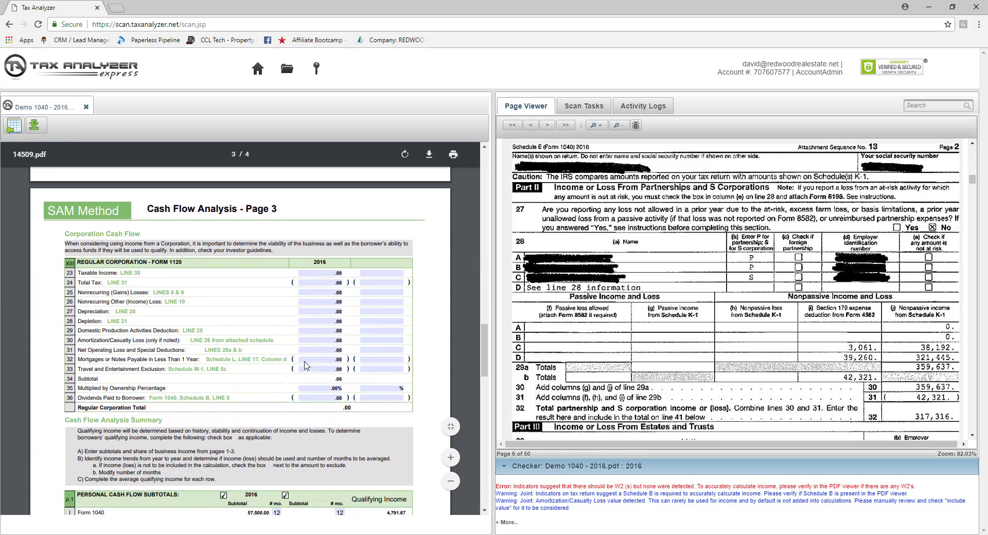
scroll(255, 309, down, 2)
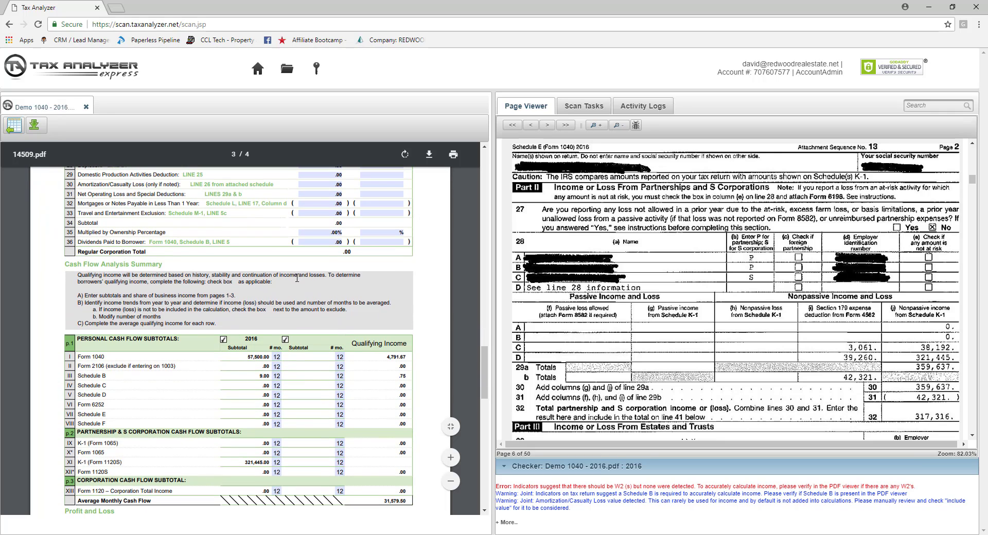
scroll(259, 324, down, 5)
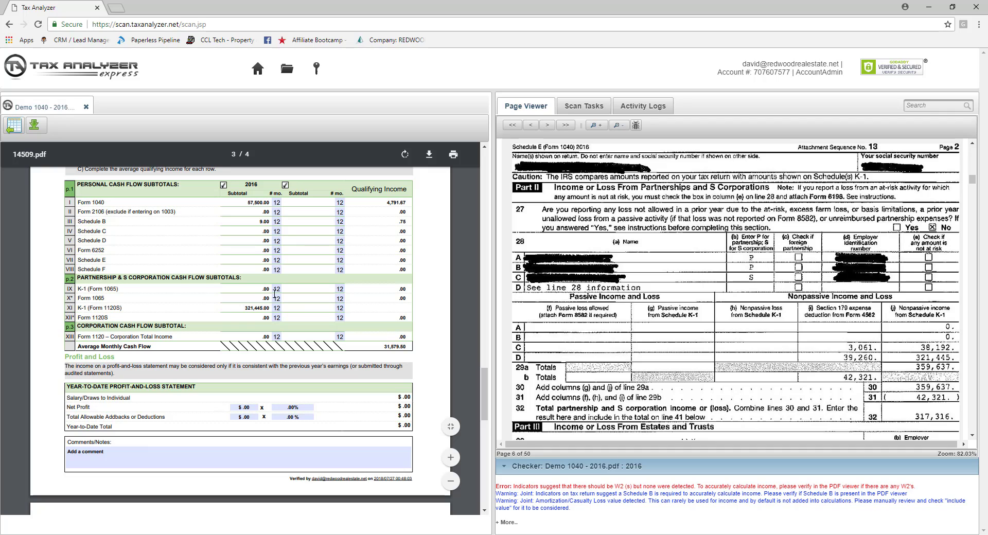
scroll(276, 294, down, 2)
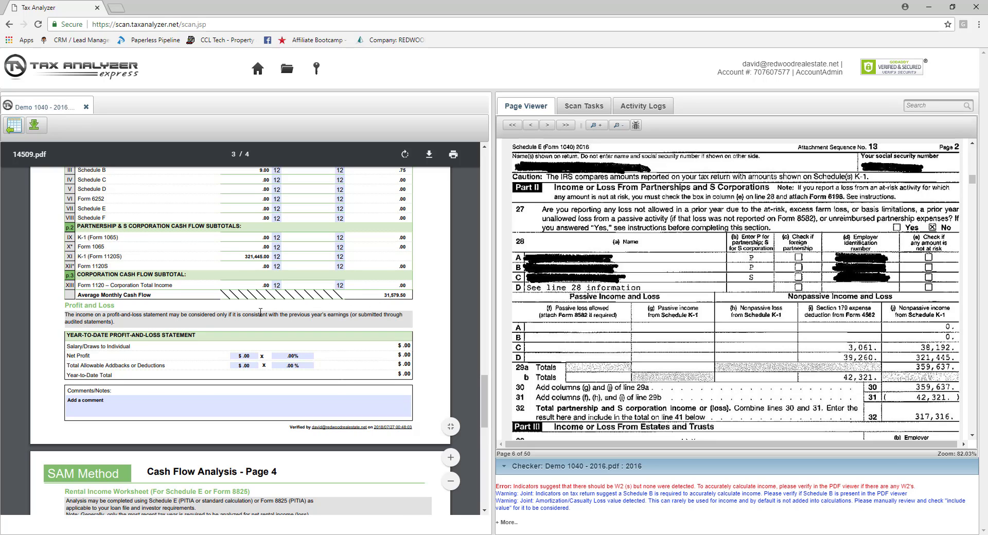
scroll(260, 312, down, 4)
scroll(256, 319, down, 2)
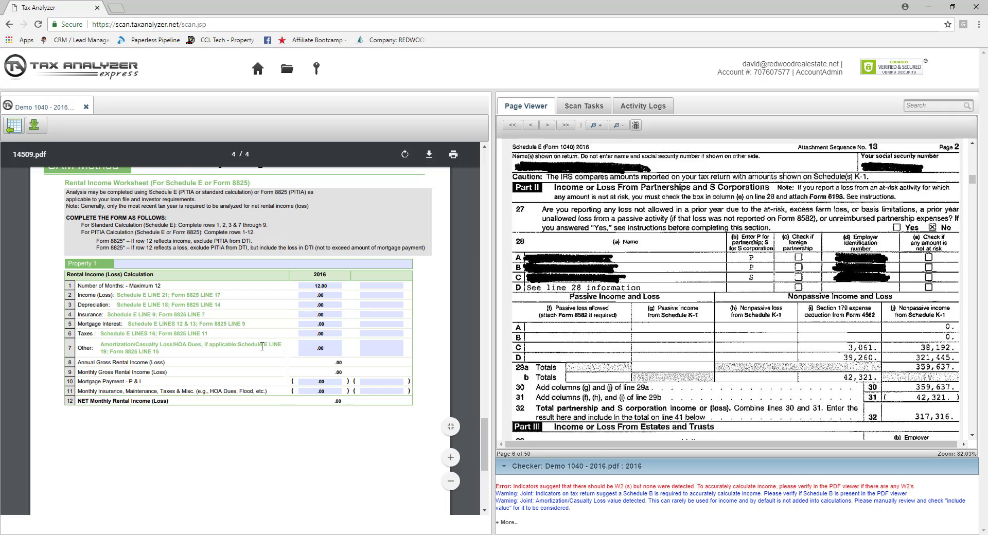
scroll(262, 346, up, 6)
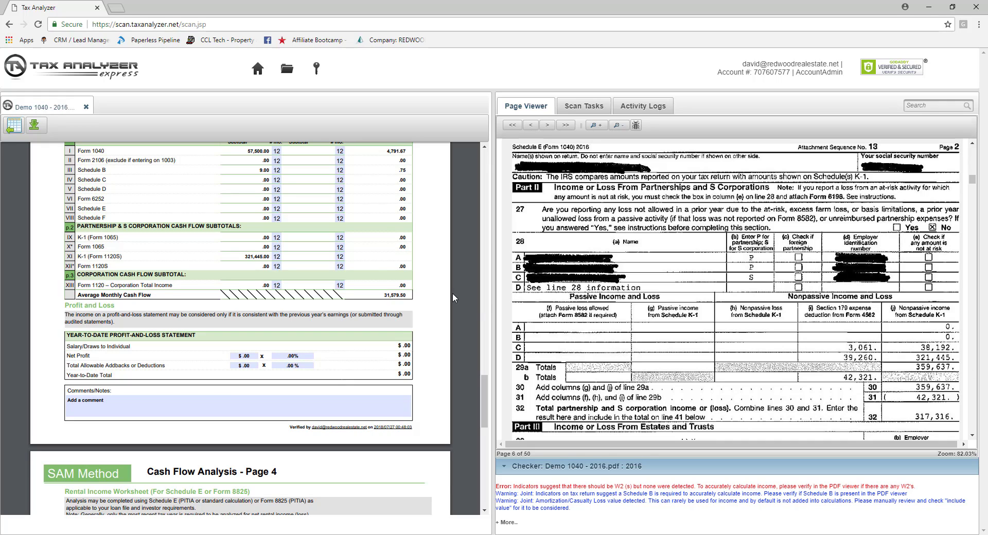
mouse_move(400, 159)
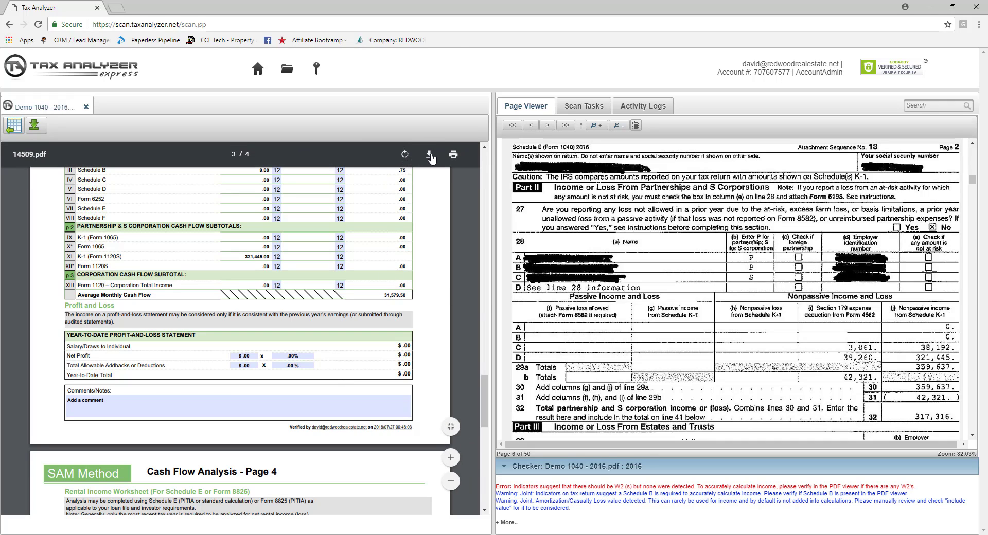